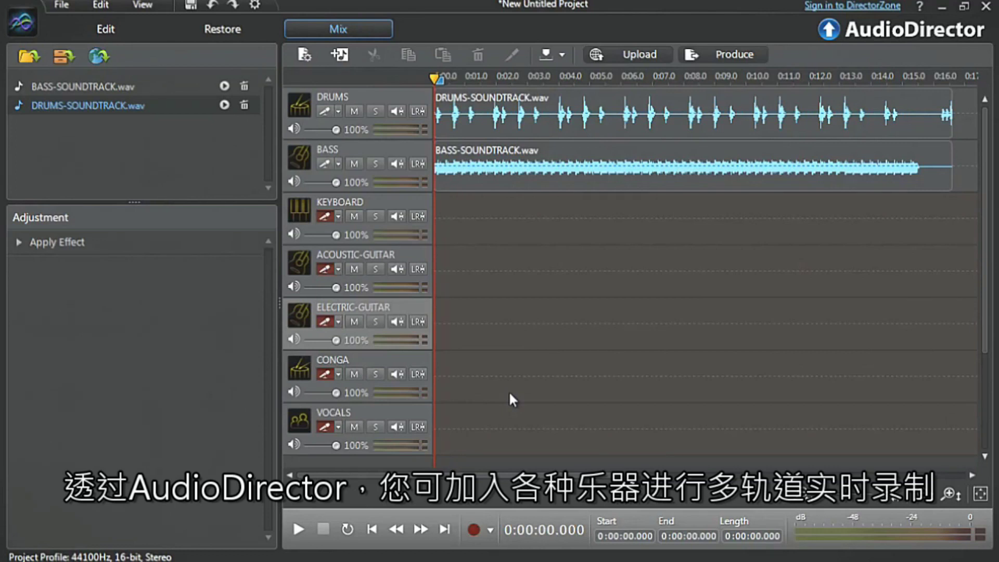
Leave the demo mix and start a New Untitled Project in the Edit workspace.
{"action": "left_click", "coordinate": [465, 531]}
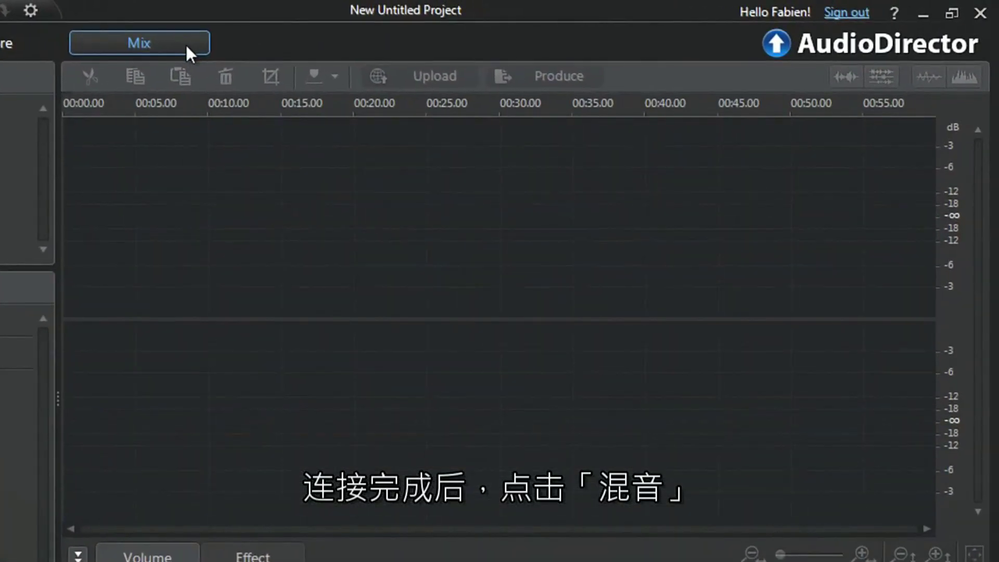
In the Mix workspace, add audio tracks and remove Track 5, leaving Tracks 1–4.
{"action": "left_click", "coordinate": [186, 46]}
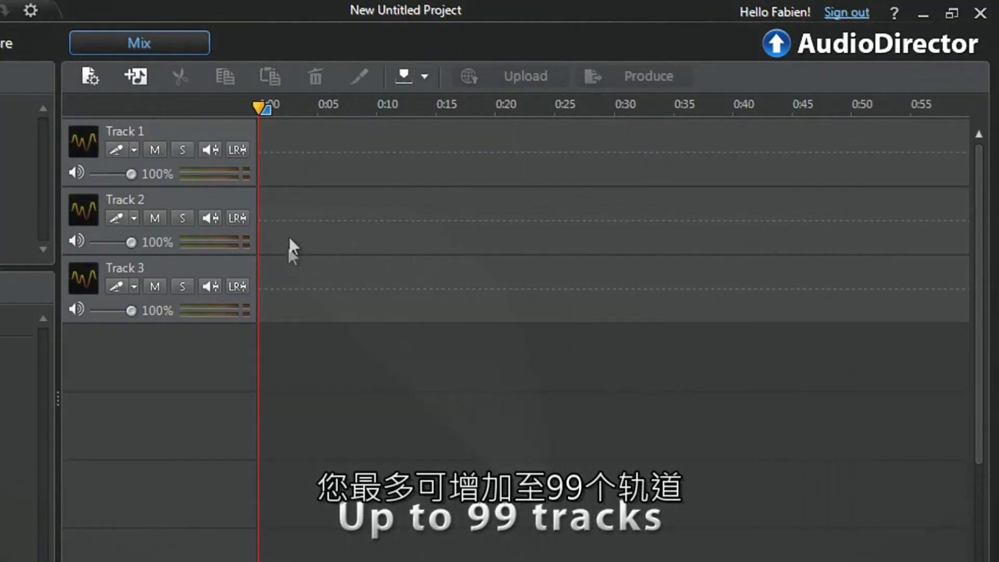
{"action": "right_click", "coordinate": [271, 337]}
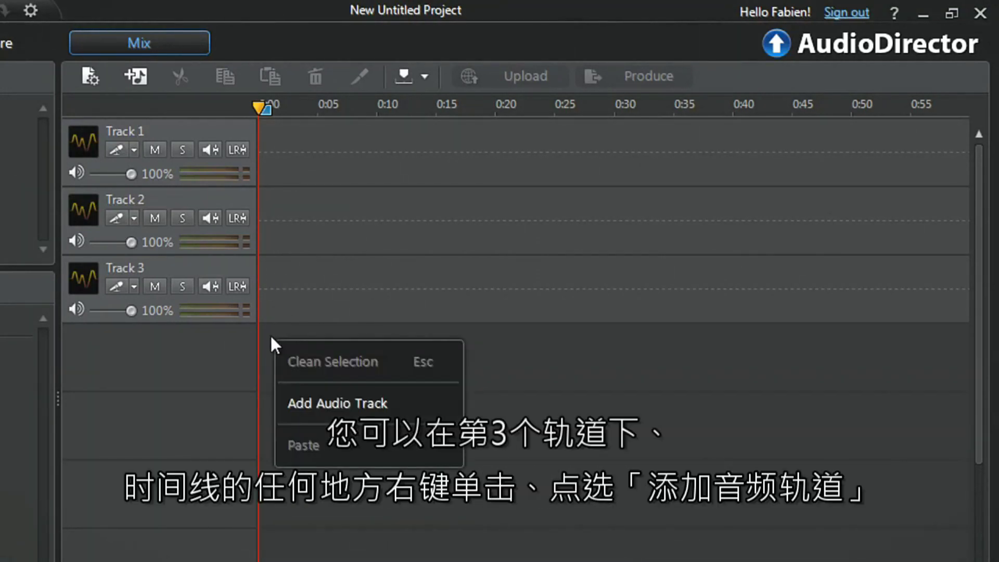
{"action": "left_click", "coordinate": [292, 403]}
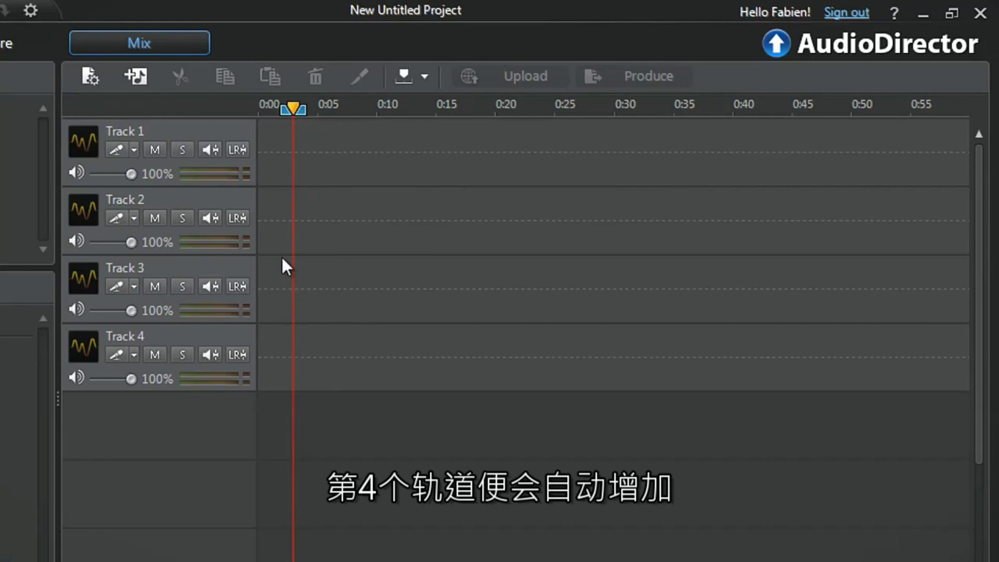
{"action": "left_click", "coordinate": [148, 79]}
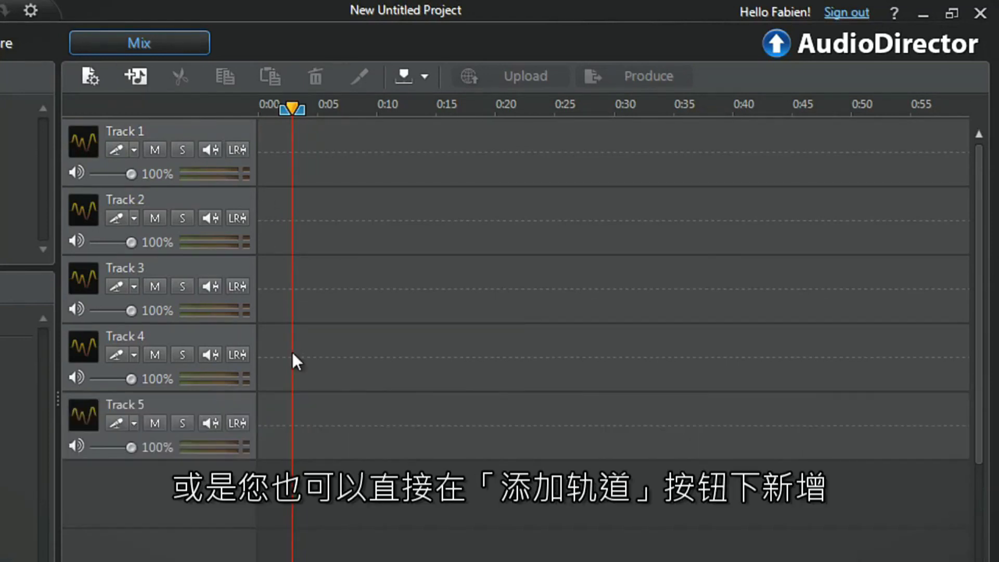
{"action": "right_click", "coordinate": [292, 426]}
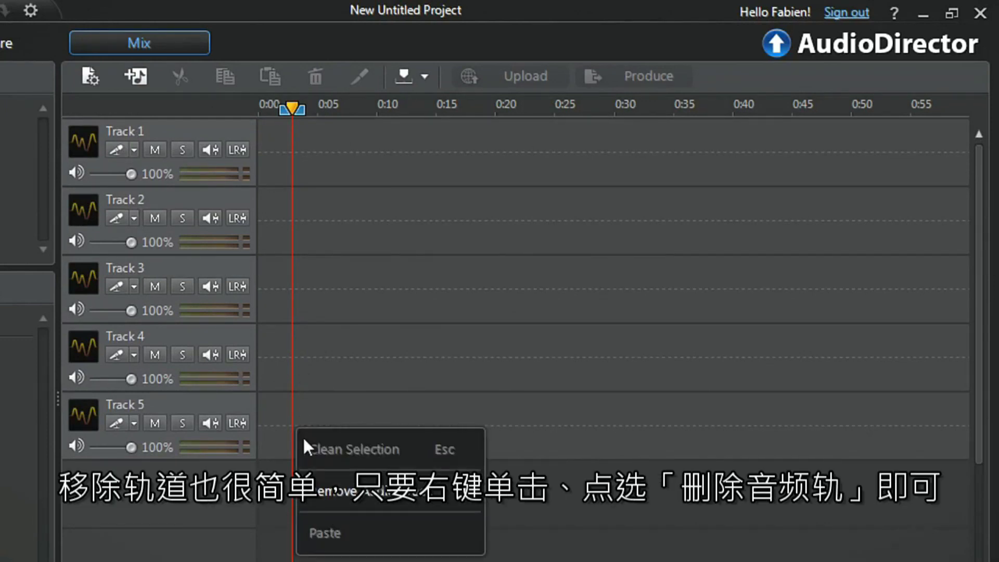
{"action": "left_click", "coordinate": [314, 493]}
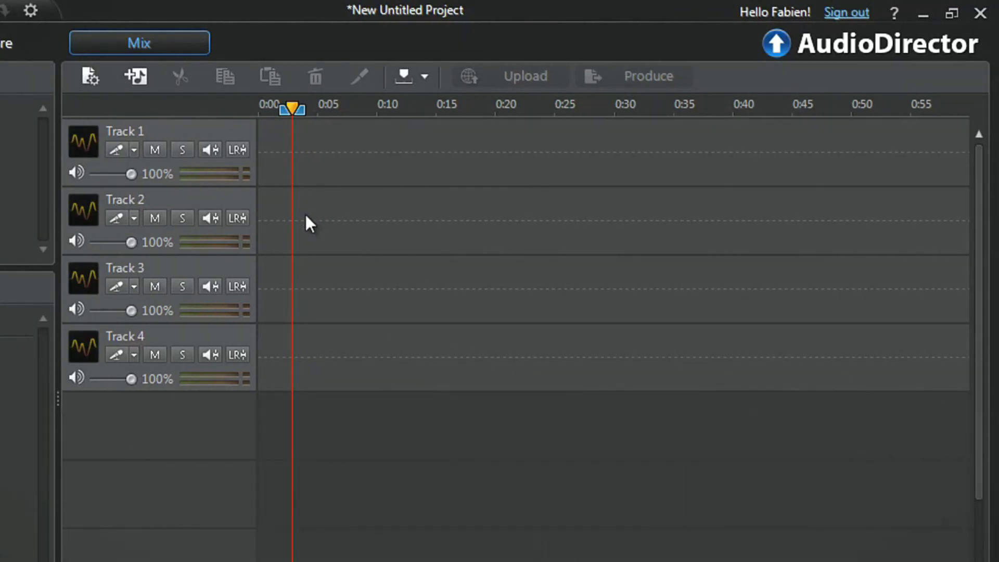
Rename the four tracks DRUMS, BASS, KEYBOARD and ACOUSTIC-GUITAR.
{"action": "type", "text": "DRUMS"}
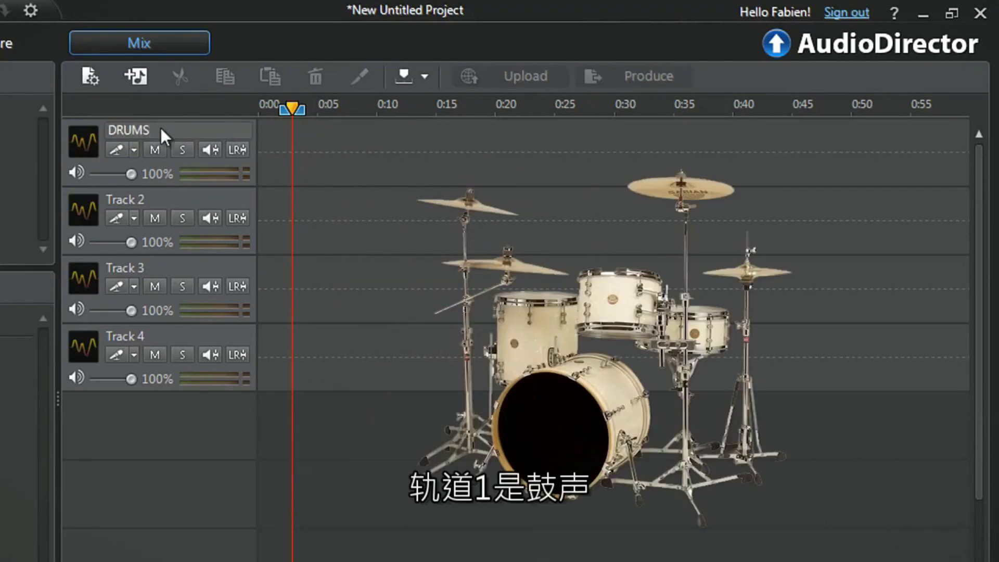
{"action": "double_click", "coordinate": [151, 199]}
{"action": "type", "text": "BASS"}
{"action": "key", "text": "Return"}
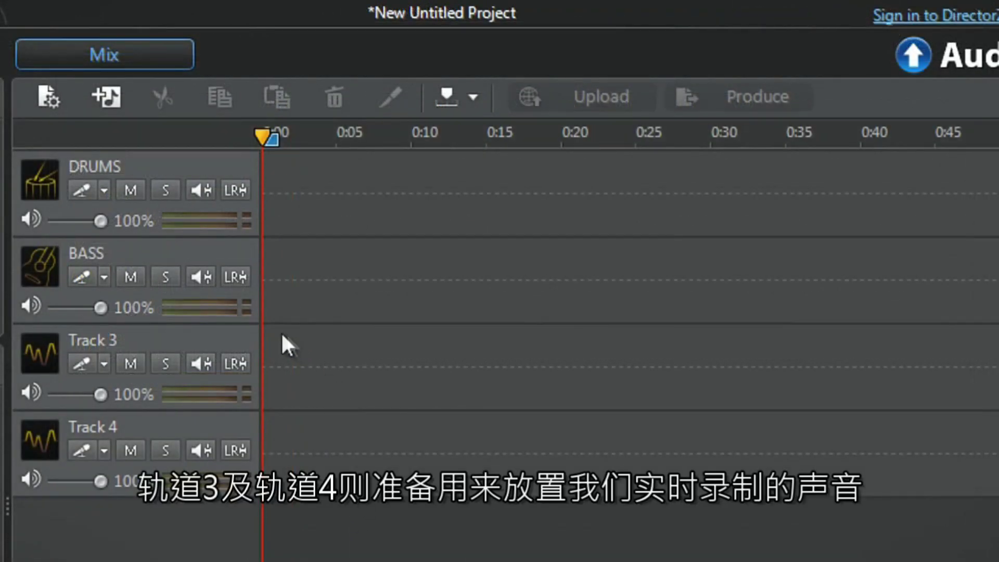
{"action": "double_click", "coordinate": [249, 331]}
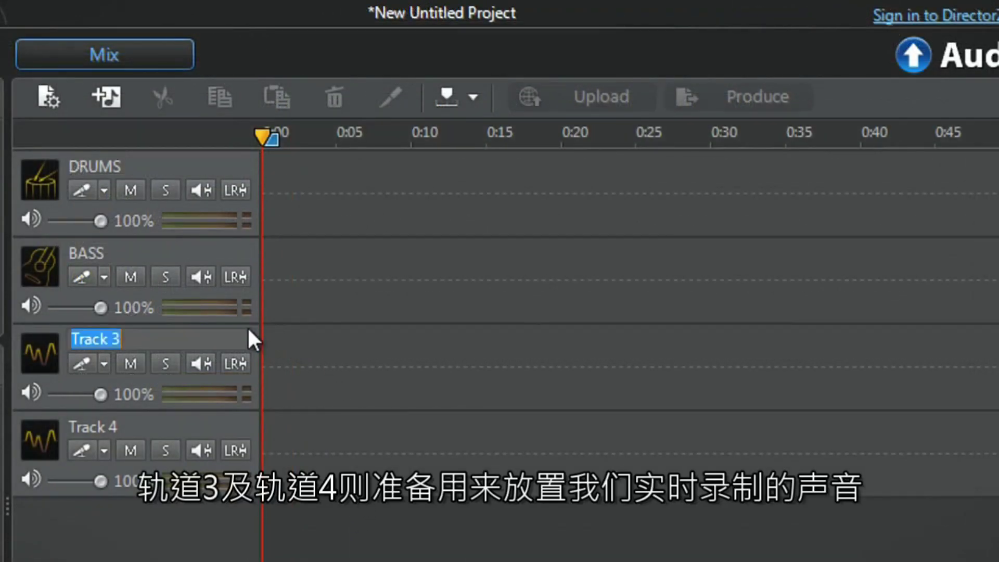
{"action": "type", "text": "KEYBOARD"}
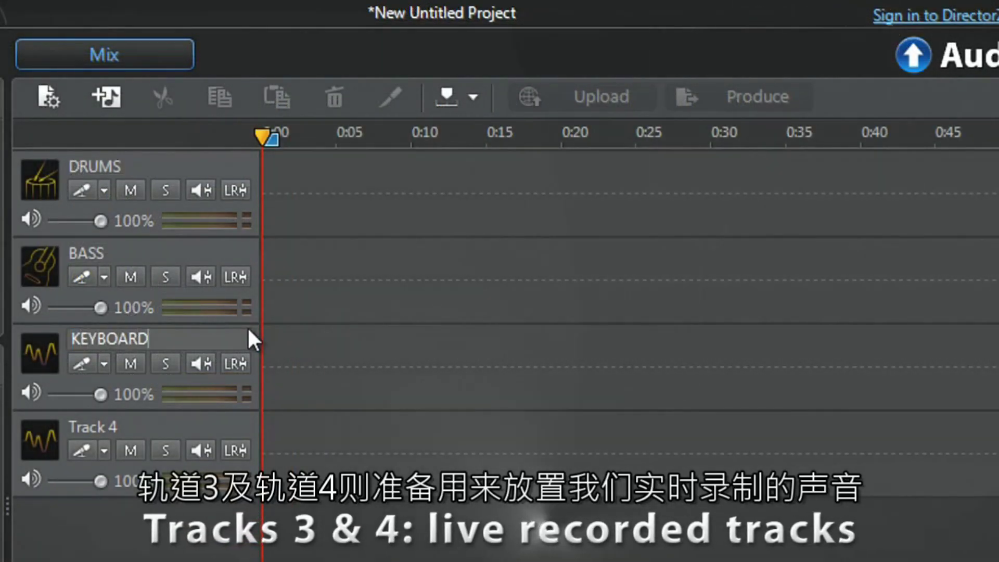
{"action": "key", "text": "Return"}
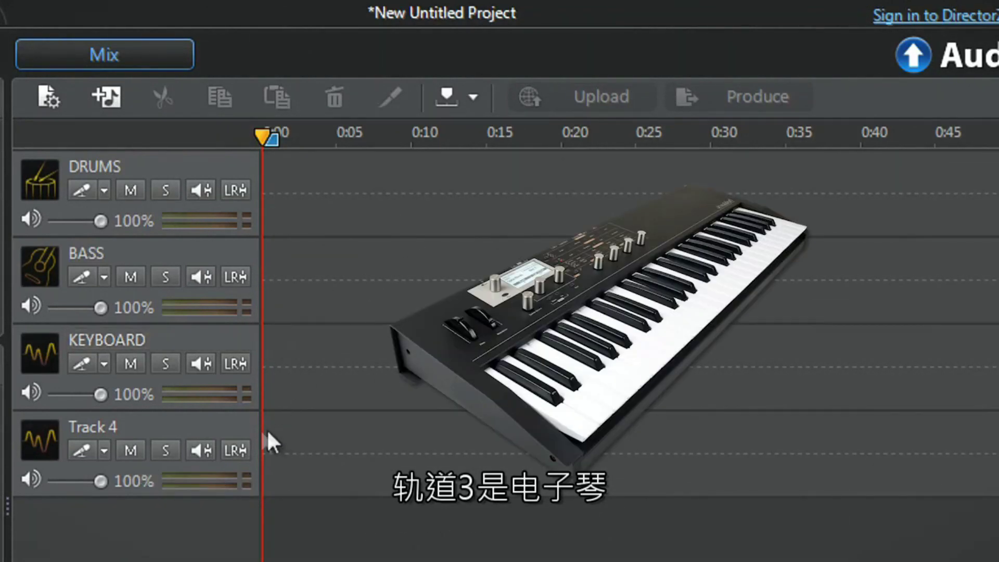
{"action": "double_click", "coordinate": [253, 424]}
{"action": "type", "text": "ACOU"}
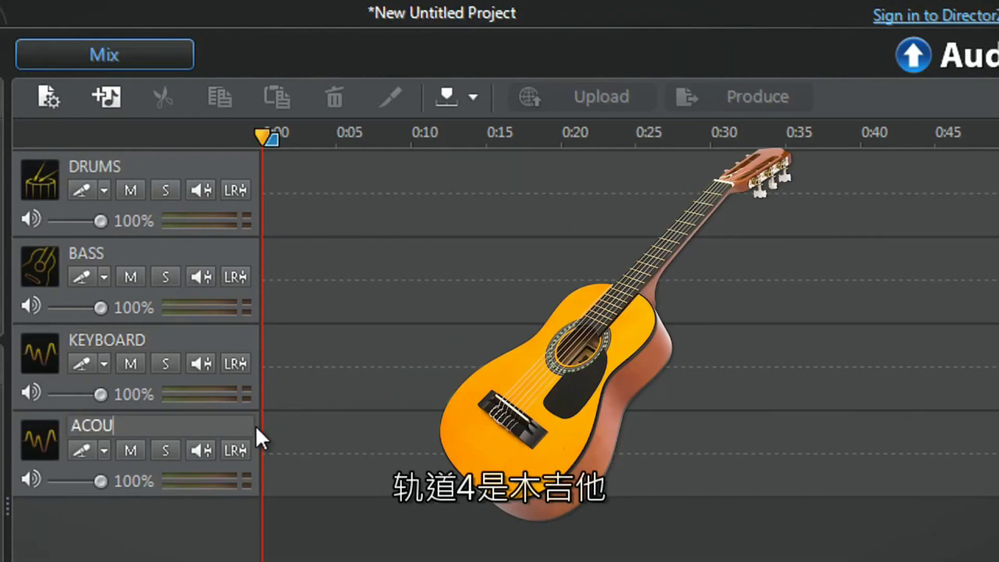
{"action": "type", "text": "STIC-GUITAR"}
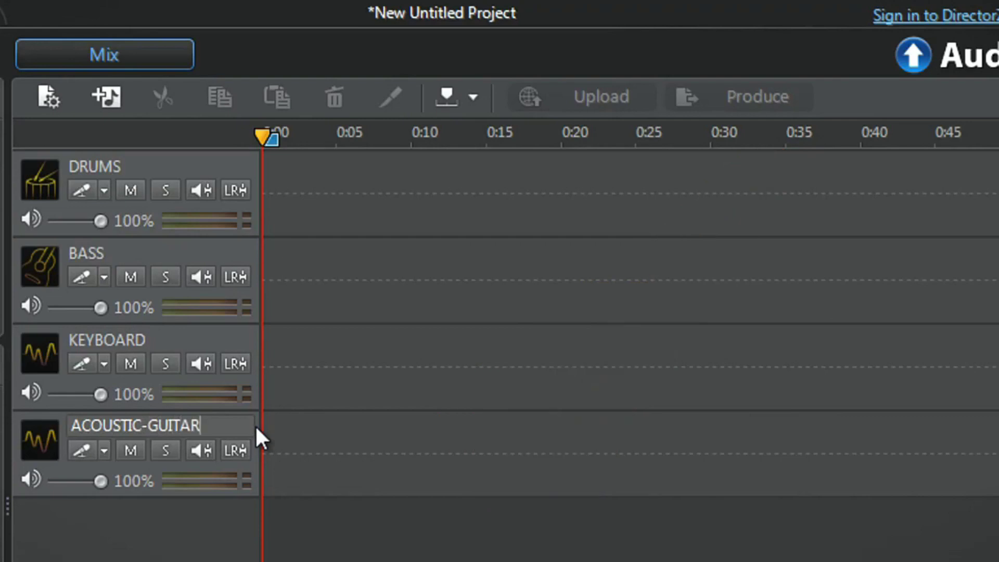
{"action": "key", "text": "Return"}
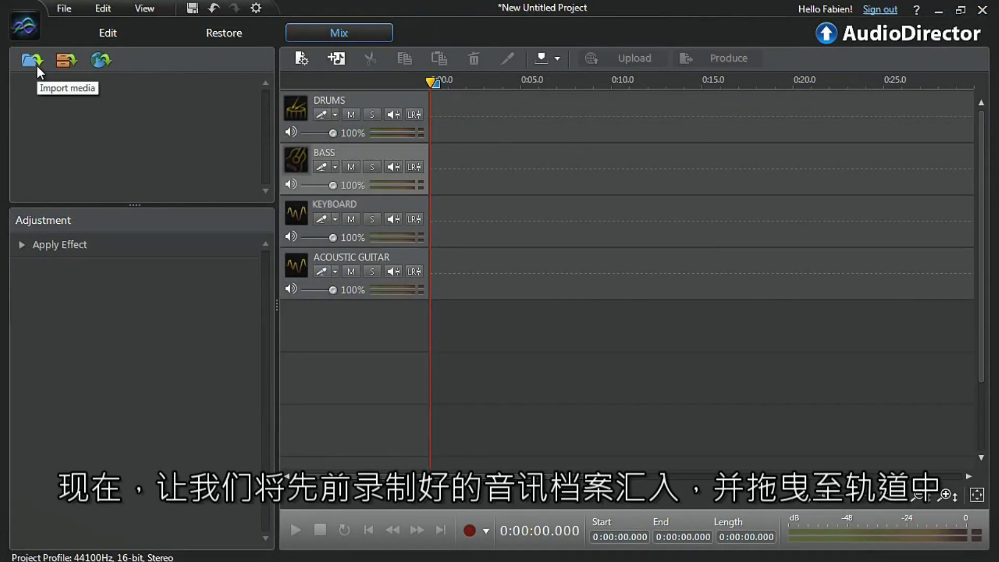
Import BASS-SOUNDTRACK.wav and DRUMS-SOUND-TRACK.wav into the media library.
{"action": "left_click", "coordinate": [32, 61]}
{"action": "left_click", "coordinate": [209, 108]}
{"action": "left_click", "coordinate": [207, 125], "text": "shift"}
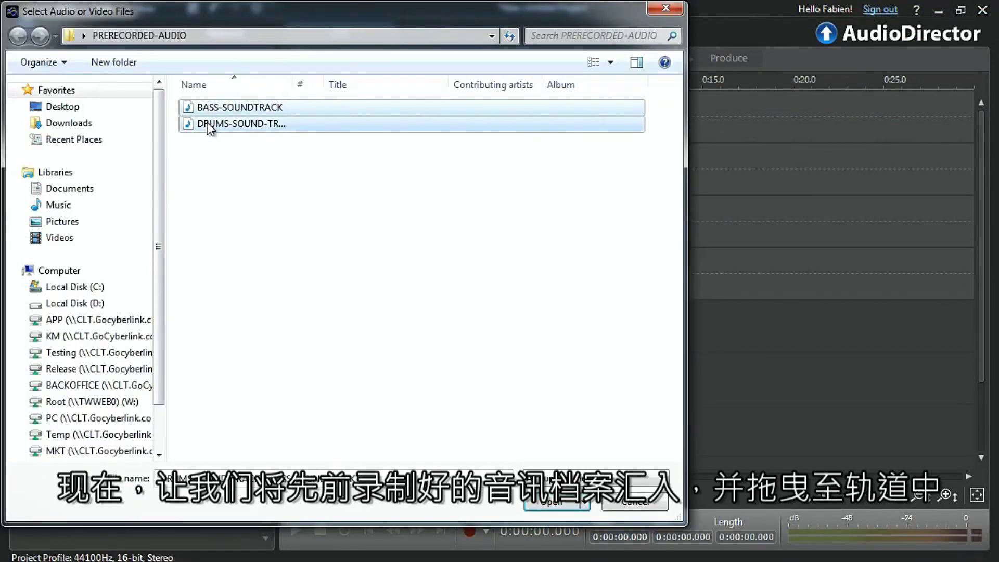
{"action": "left_click", "coordinate": [541, 503]}
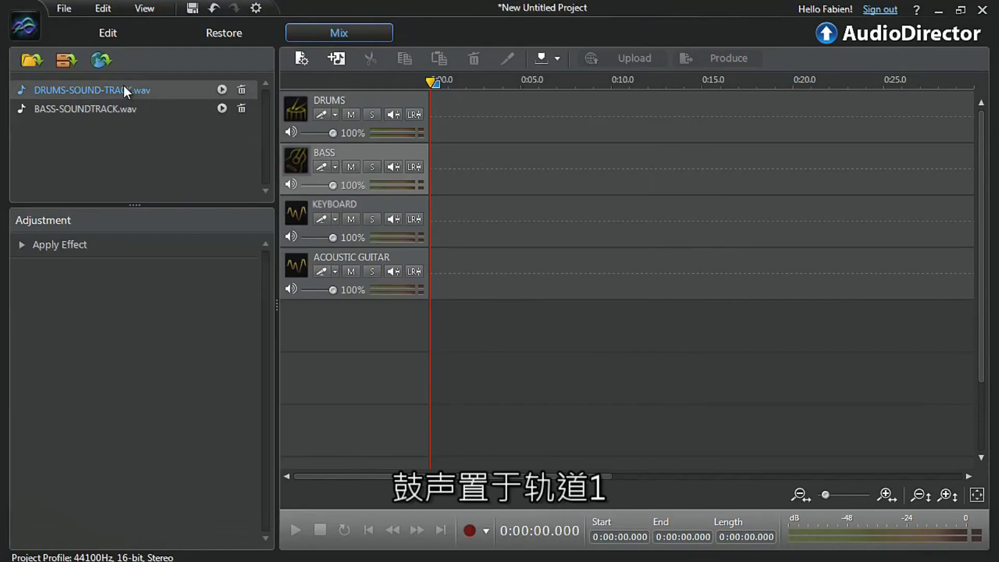
Place the drums and bass clips at the start of their tracks and solo DRUMS.
{"action": "left_click_drag", "start_coordinate": [123, 88], "coordinate": [440, 131]}
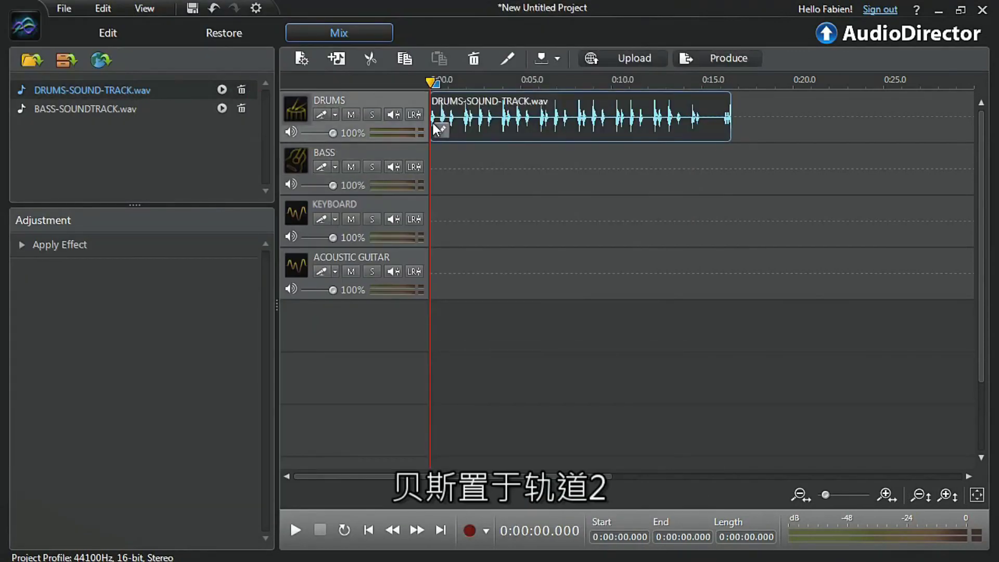
{"action": "left_click_drag", "start_coordinate": [151, 109], "coordinate": [434, 173]}
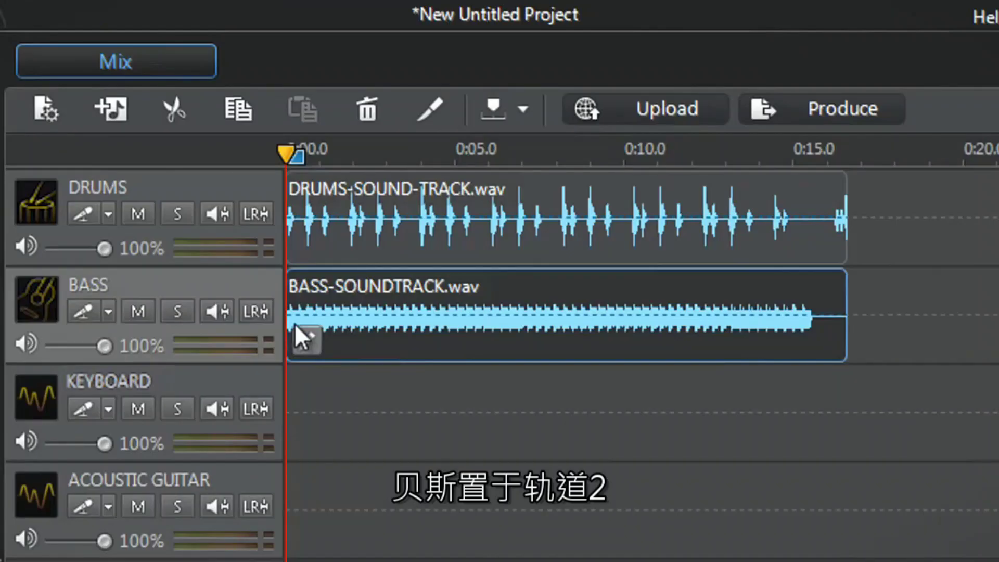
{"action": "left_click_drag", "start_coordinate": [295, 323], "coordinate": [294, 324]}
{"action": "left_click", "coordinate": [185, 208]}
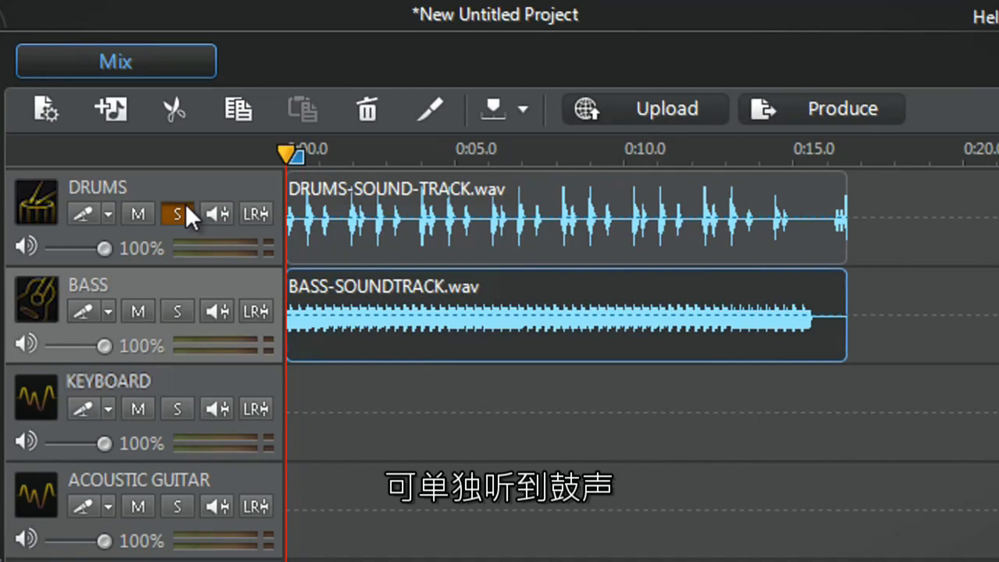
Play the soloed drums, then take the DRUMS track off solo.
{"action": "key", "text": "space"}
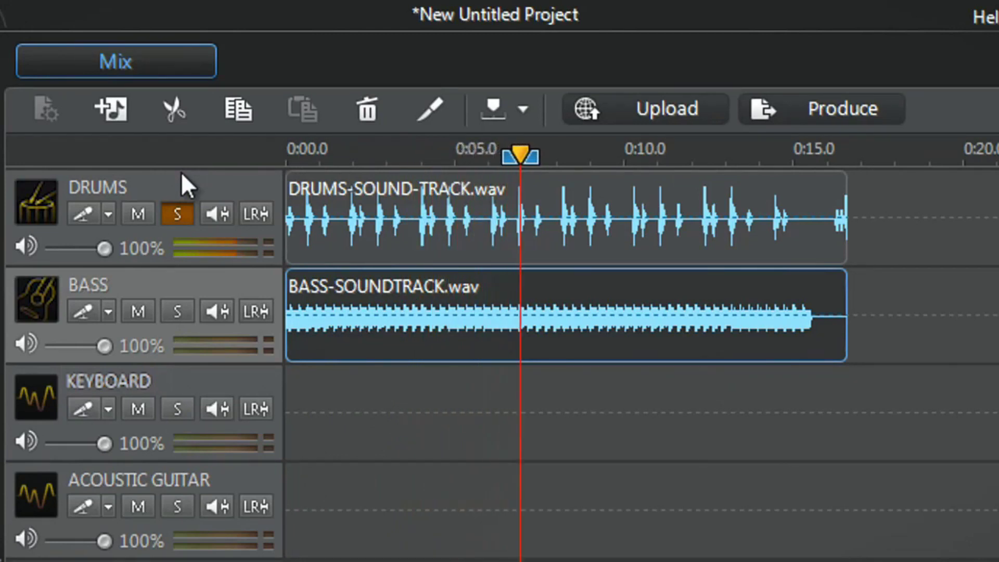
{"action": "key", "text": "space"}
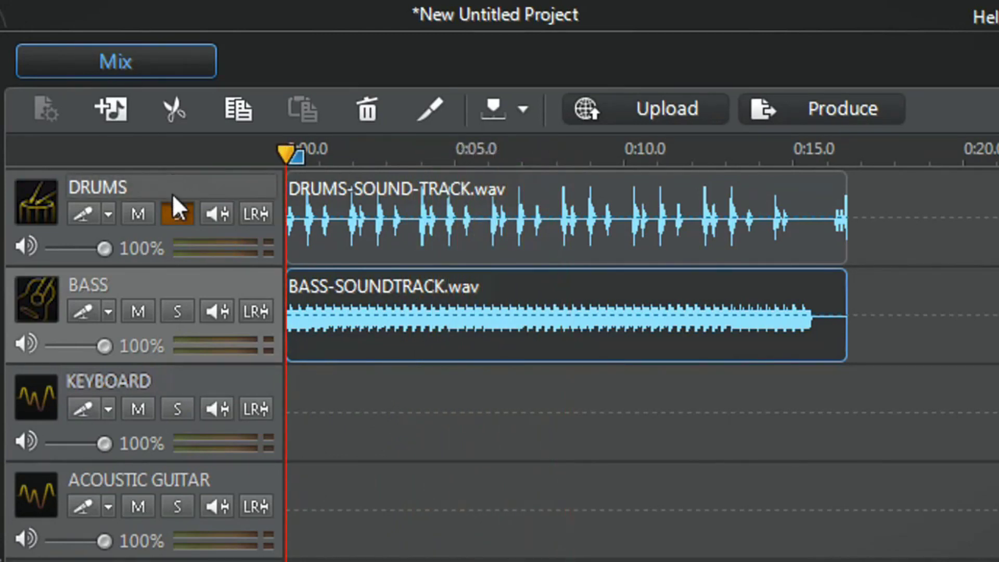
{"action": "left_click", "coordinate": [174, 208]}
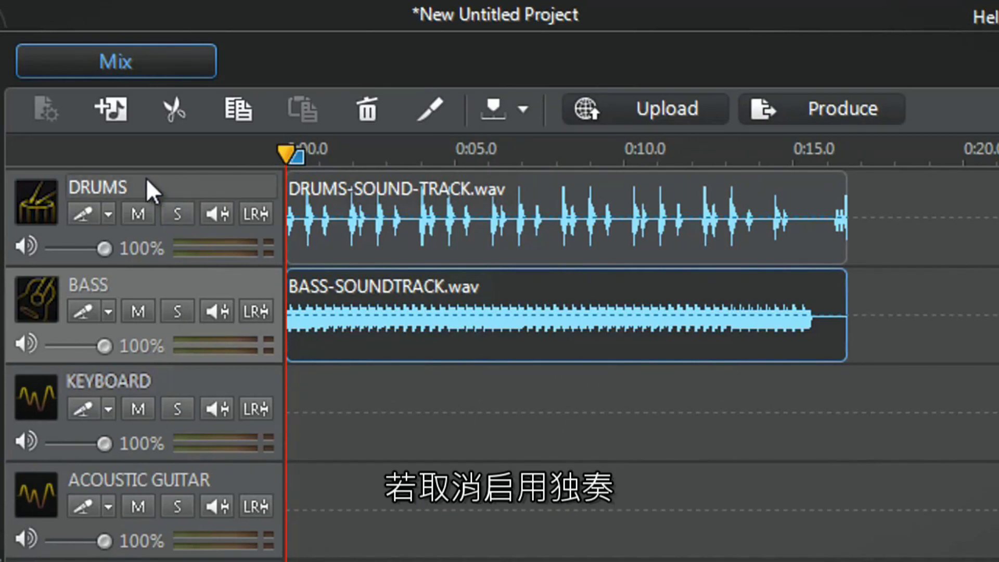
Mute DRUMS to hear the bass alone, then unmute and play both together.
{"action": "left_click", "coordinate": [139, 212]}
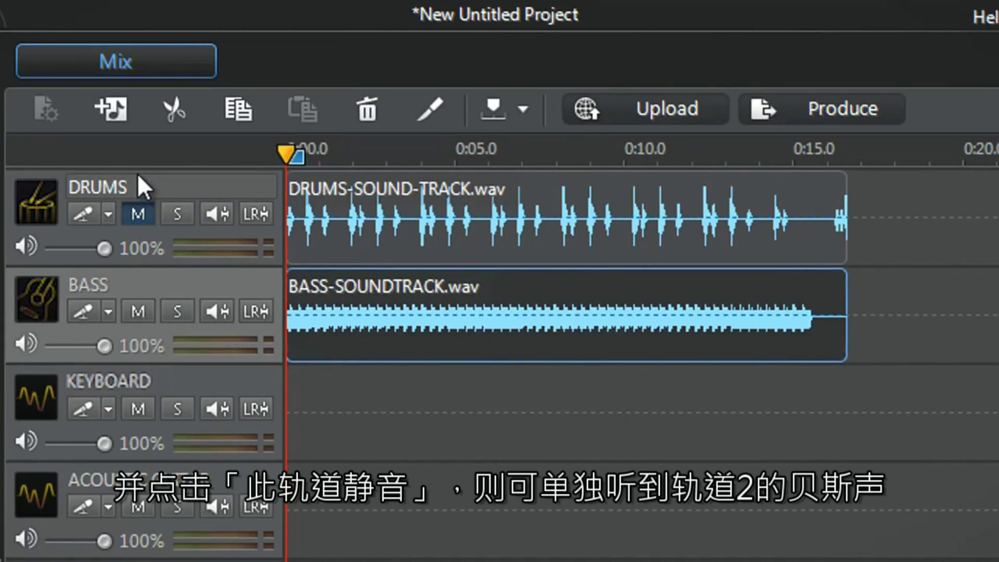
{"action": "key", "text": "space"}
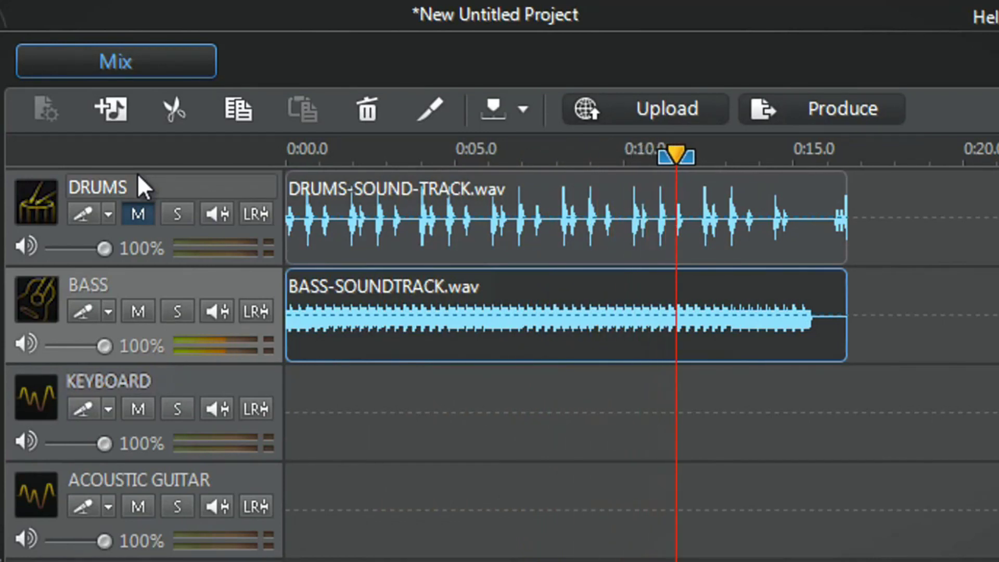
{"action": "key", "text": "space"}
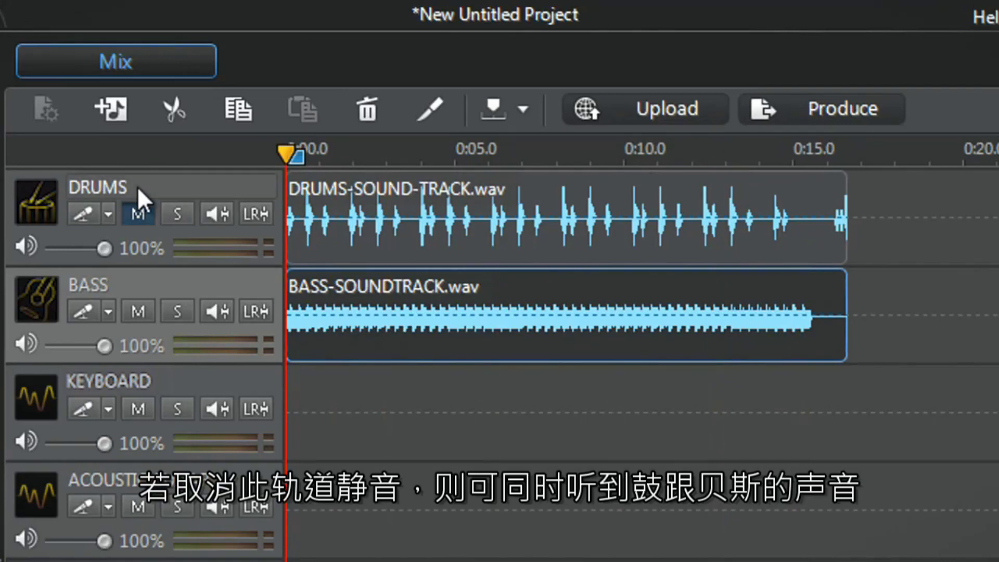
{"action": "left_click", "coordinate": [135, 210]}
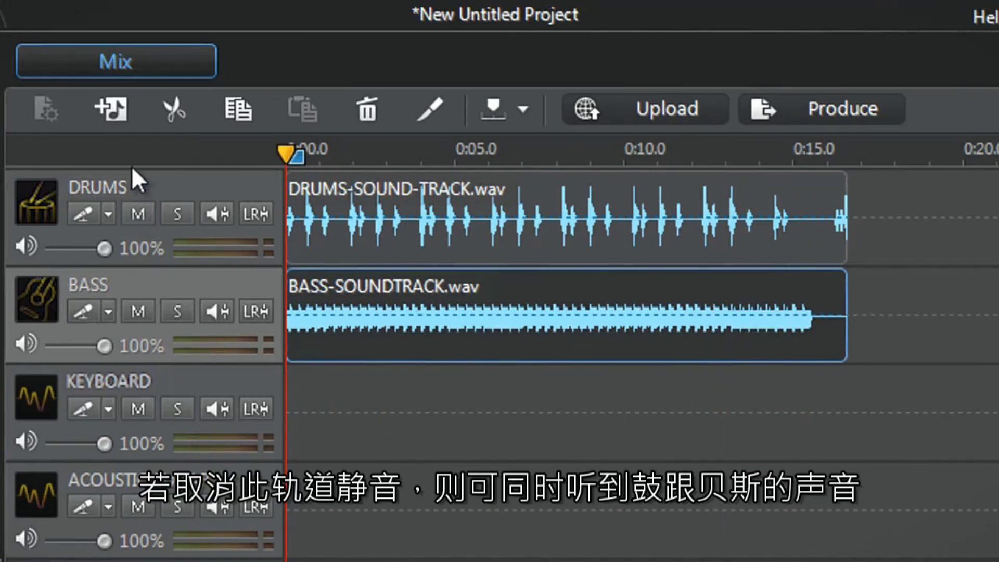
{"action": "key", "text": "space"}
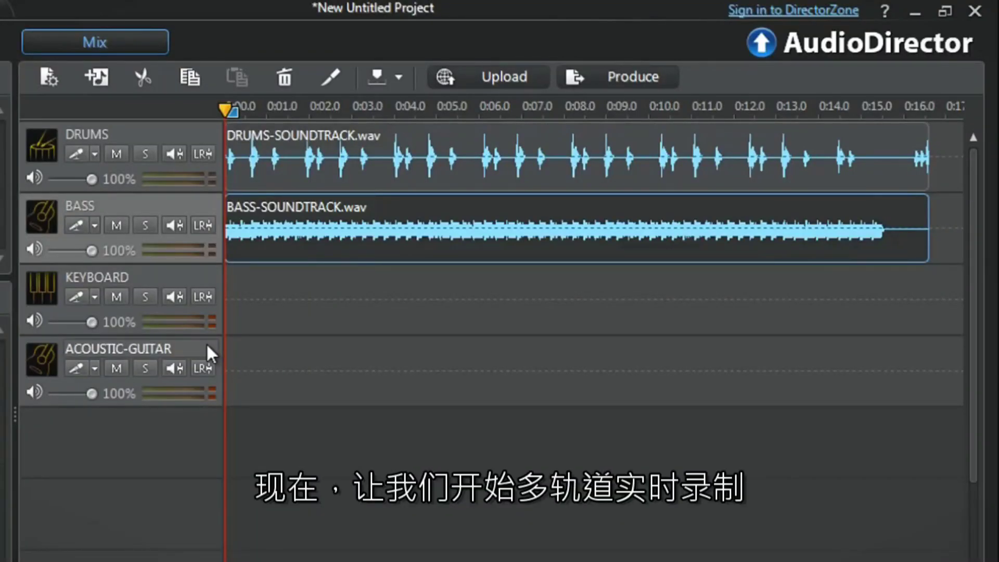
Set the KEYBOARD track input to Stereo: Microphone and the recording countdown to 5 seconds.
{"action": "left_click", "coordinate": [95, 298]}
{"action": "left_click", "coordinate": [127, 372]}
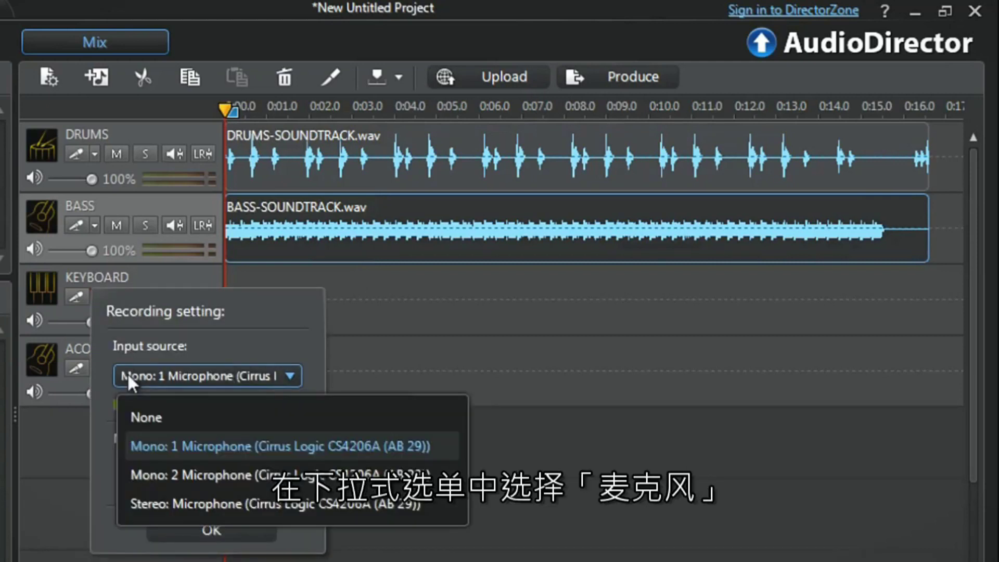
{"action": "left_click", "coordinate": [154, 503]}
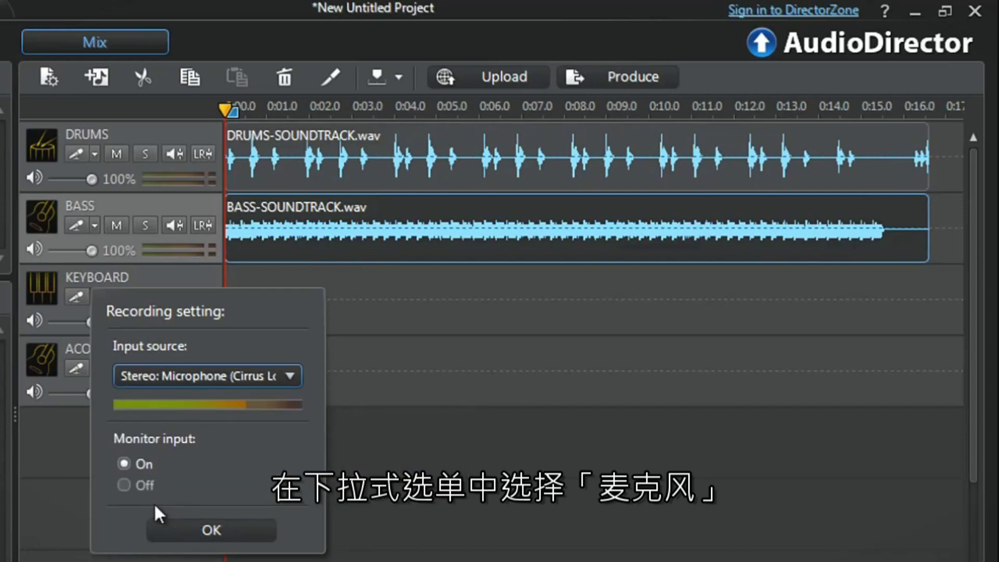
{"action": "left_click", "coordinate": [164, 532]}
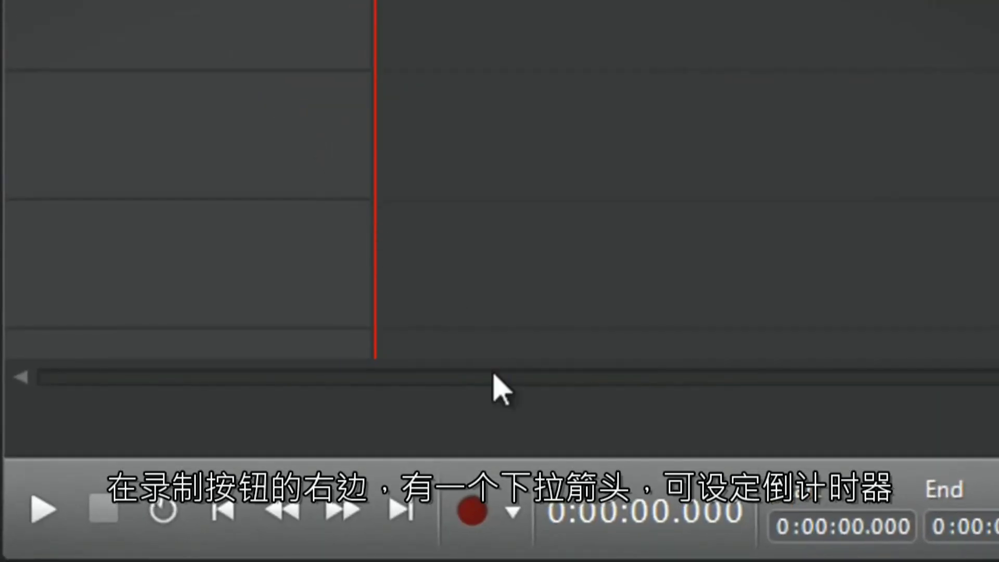
{"action": "left_click", "coordinate": [514, 512]}
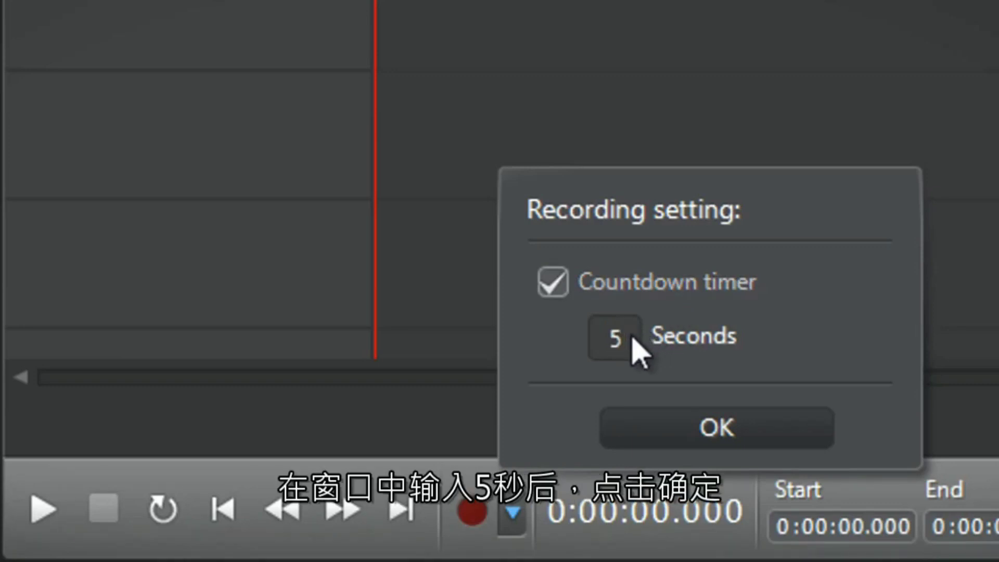
{"action": "left_click", "coordinate": [645, 442]}
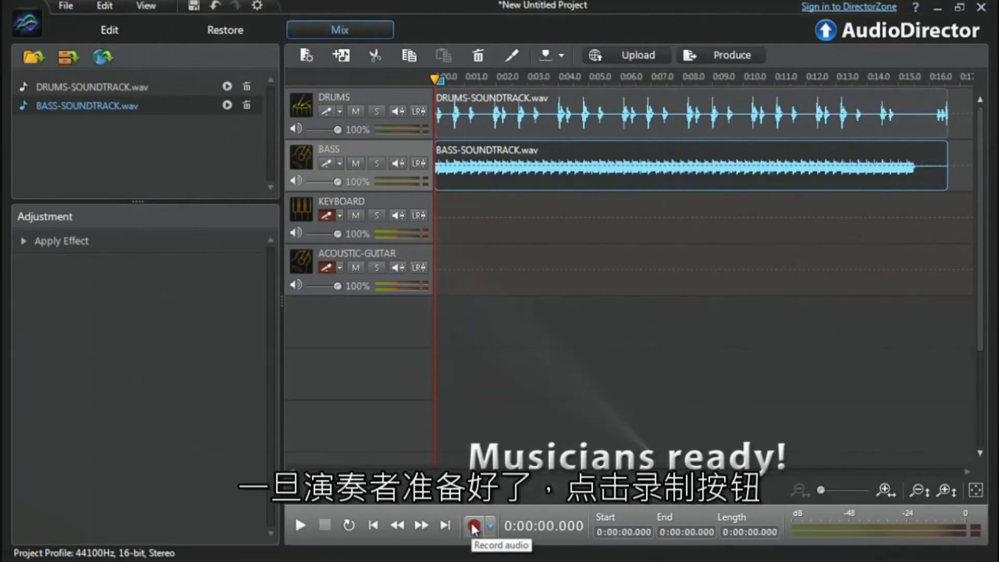
Record a take after the 5-second countdown, stop it, then begin another take.
{"action": "left_click", "coordinate": [473, 526]}
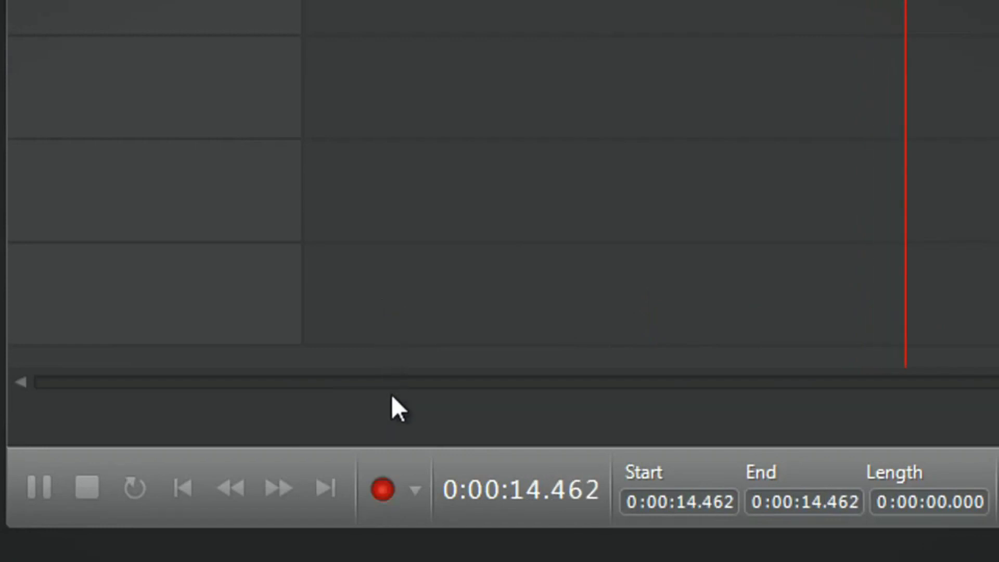
{"action": "left_click", "coordinate": [388, 491]}
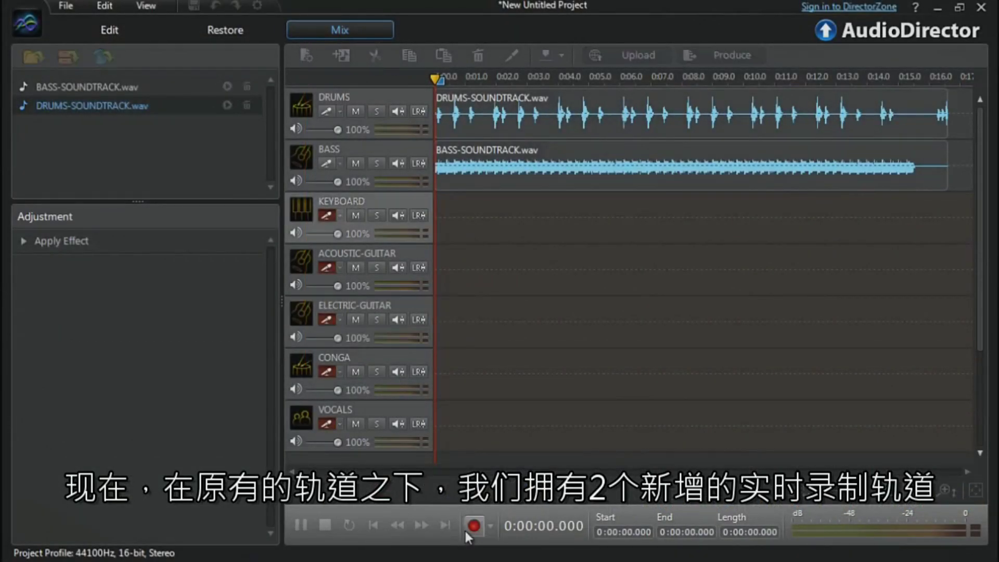
{"action": "left_click", "coordinate": [465, 529]}
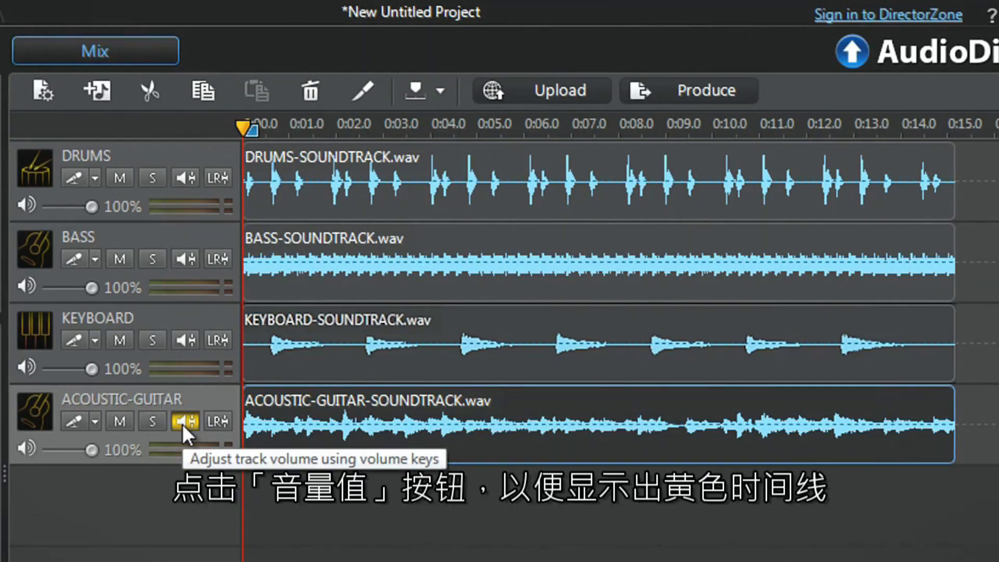
Add ACOUSTIC-GUITAR volume keyframes near start and end, dropping the first and last for fades.
{"action": "left_click", "coordinate": [182, 423]}
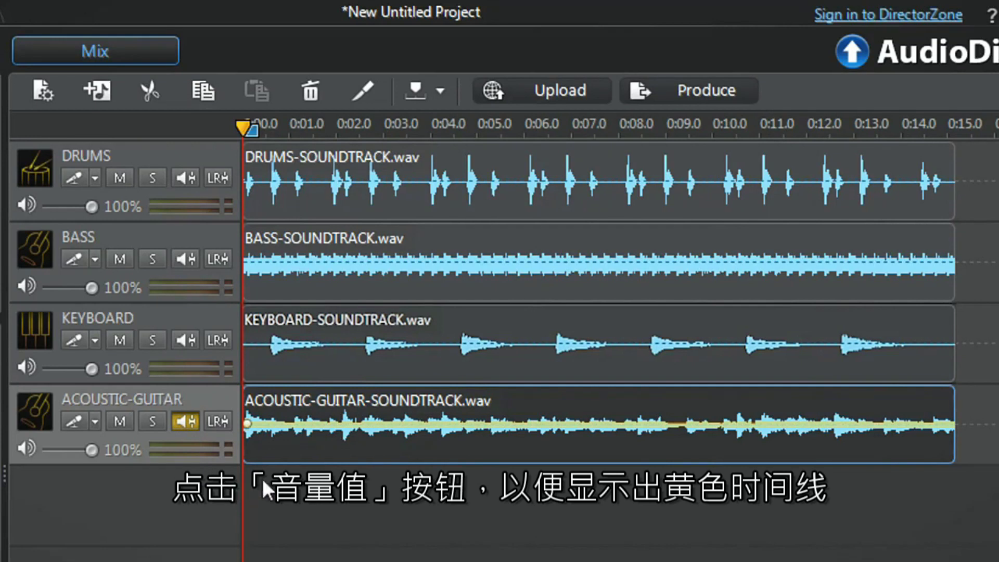
{"action": "left_click", "coordinate": [282, 424]}
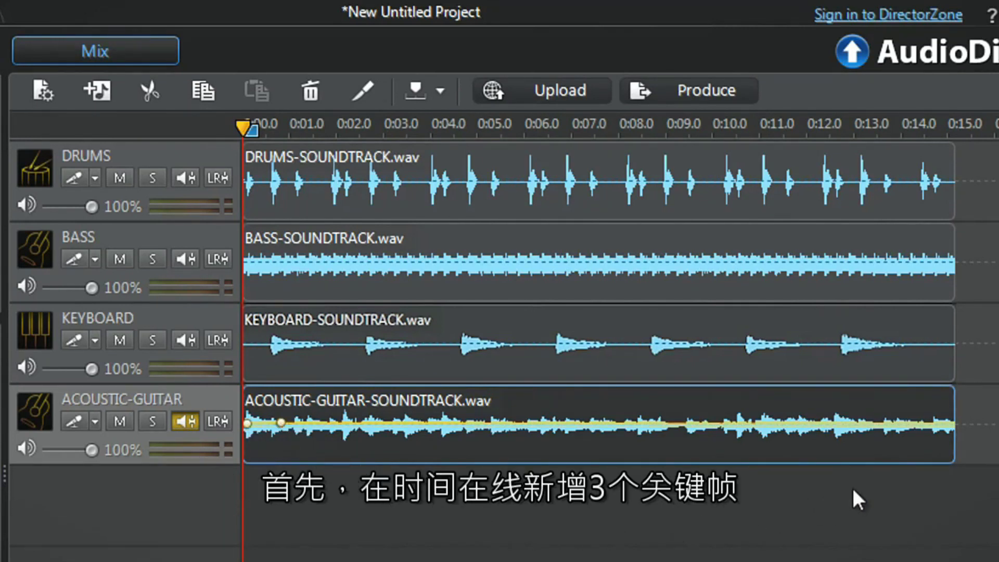
{"action": "left_click", "coordinate": [921, 425]}
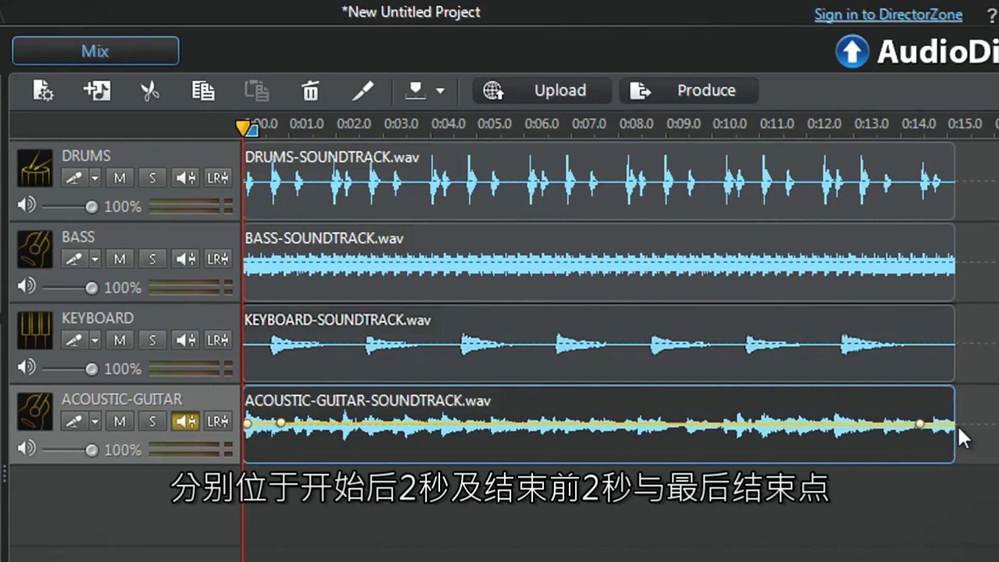
{"action": "left_click_drag", "start_coordinate": [954, 425], "coordinate": [954, 476]}
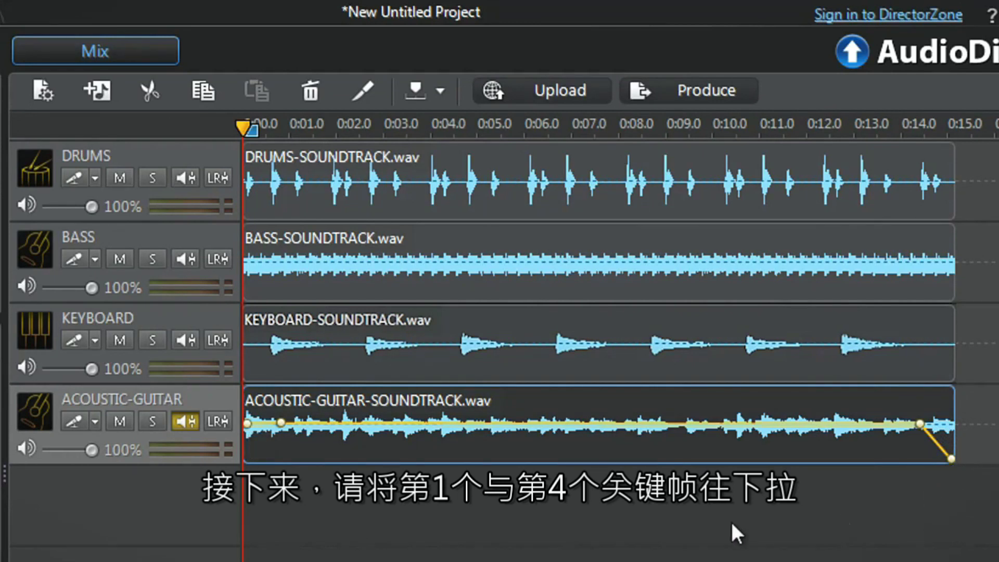
{"action": "left_click_drag", "start_coordinate": [250, 425], "coordinate": [226, 472]}
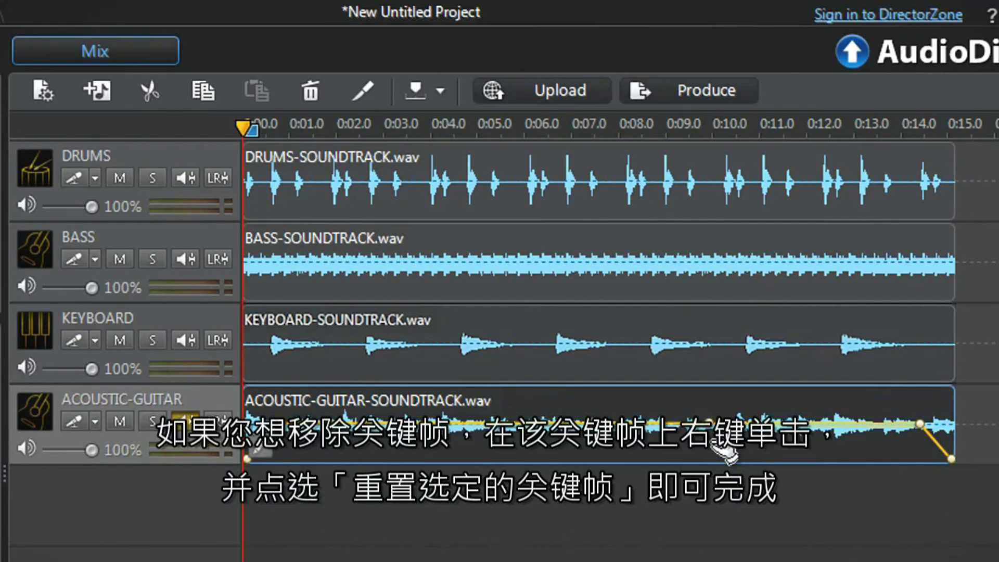
{"action": "right_click", "coordinate": [722, 447]}
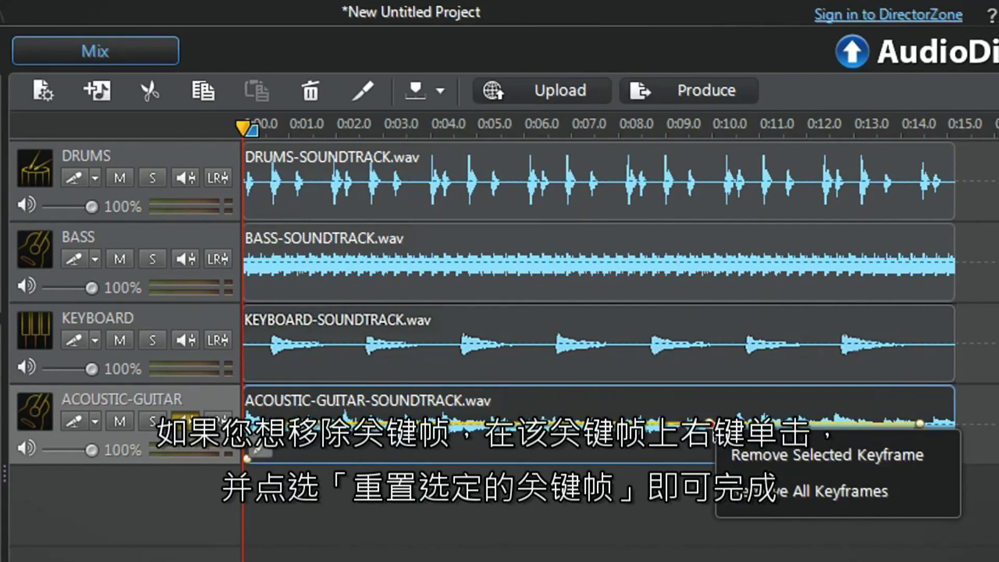